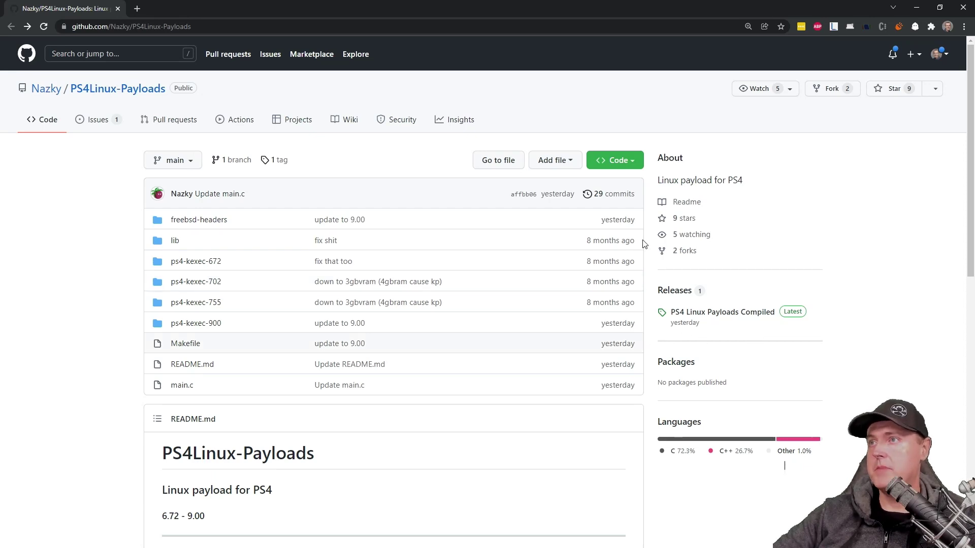
Open the PS4 Linux Payloads Compiled release and scroll through its downloadable assets.
left_click(726, 317)
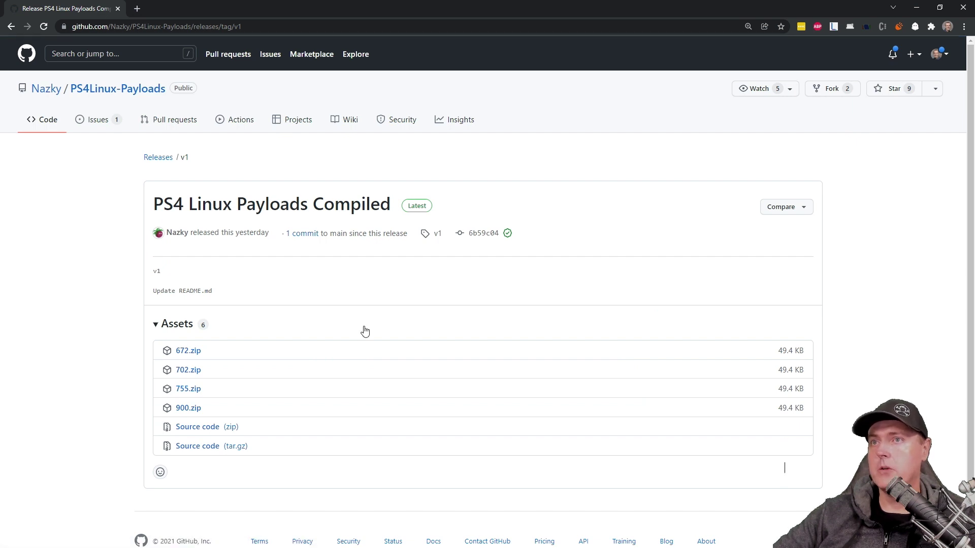
scroll(355, 396, "down", 1)
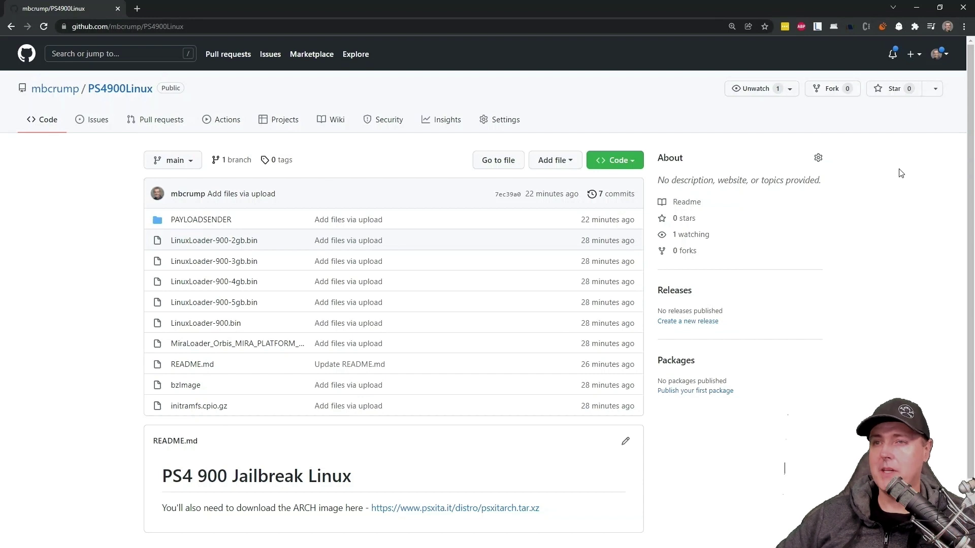
Download the PS4900Linux repository as a ZIP from its Code menu.
left_click(616, 160)
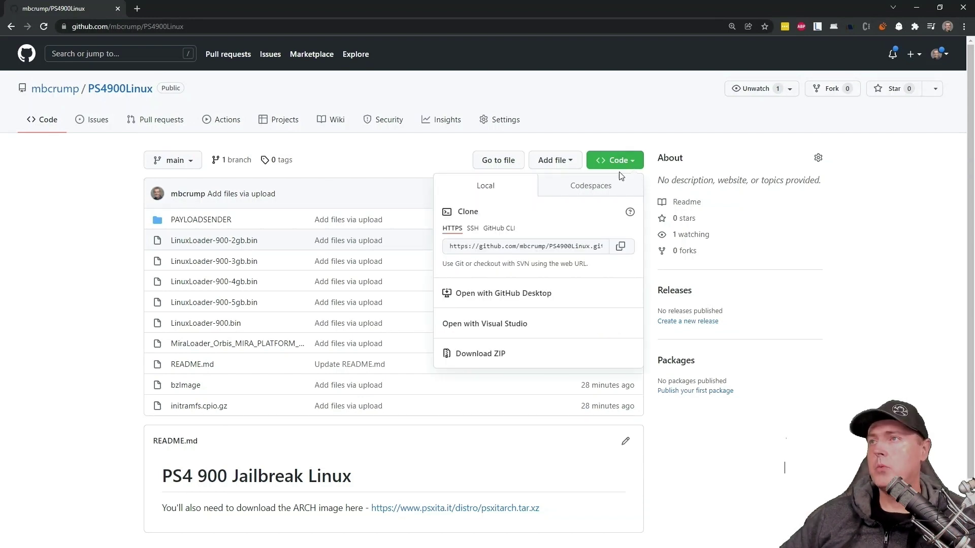
left_click(488, 356)
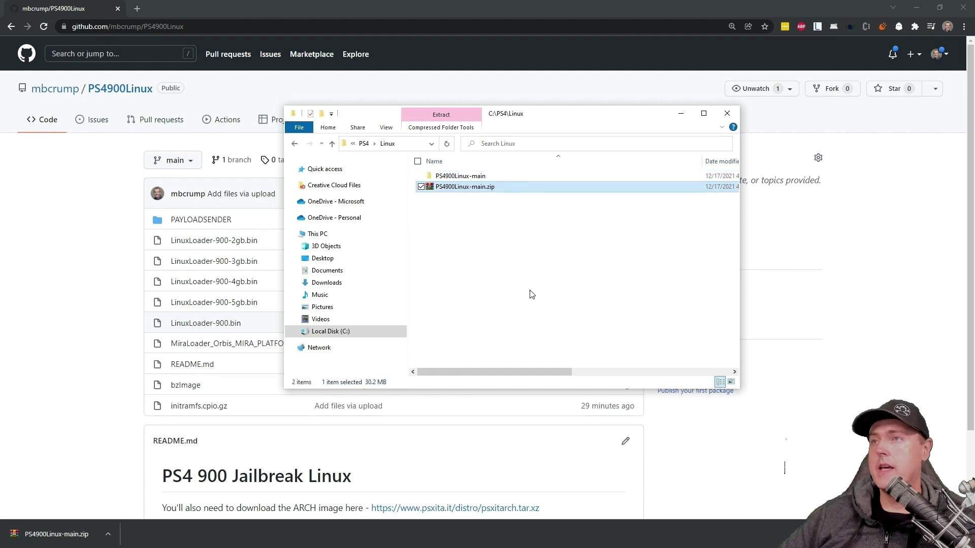
Open the nested PS4900Linux-main folder and paste psxitarch.tar.xz into it.
double_click(468, 176)
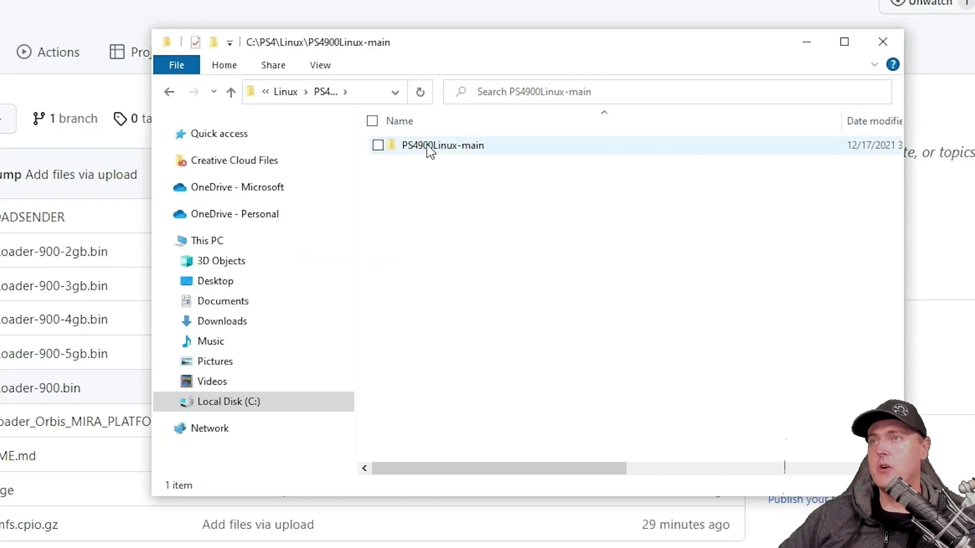
double_click(451, 177)
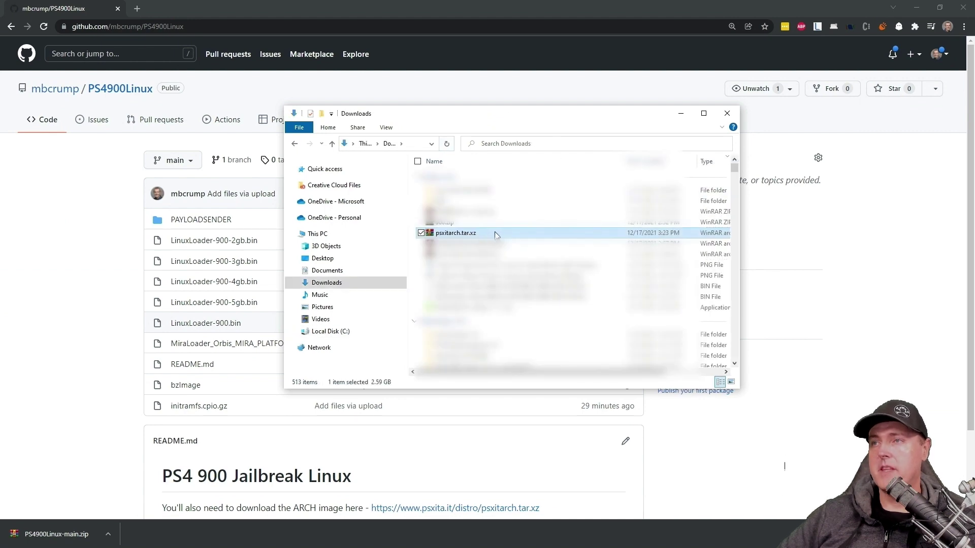
right_click(511, 308)
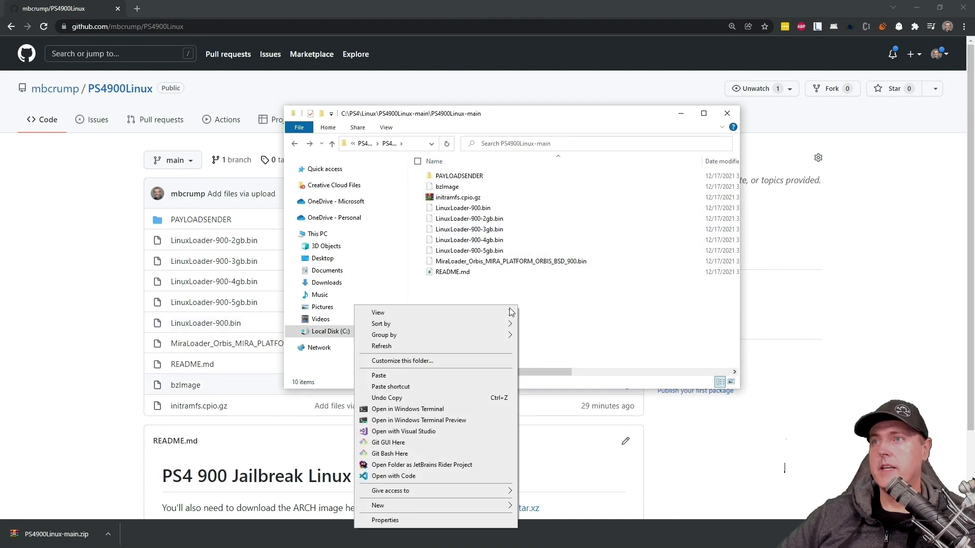
left_click(431, 376)
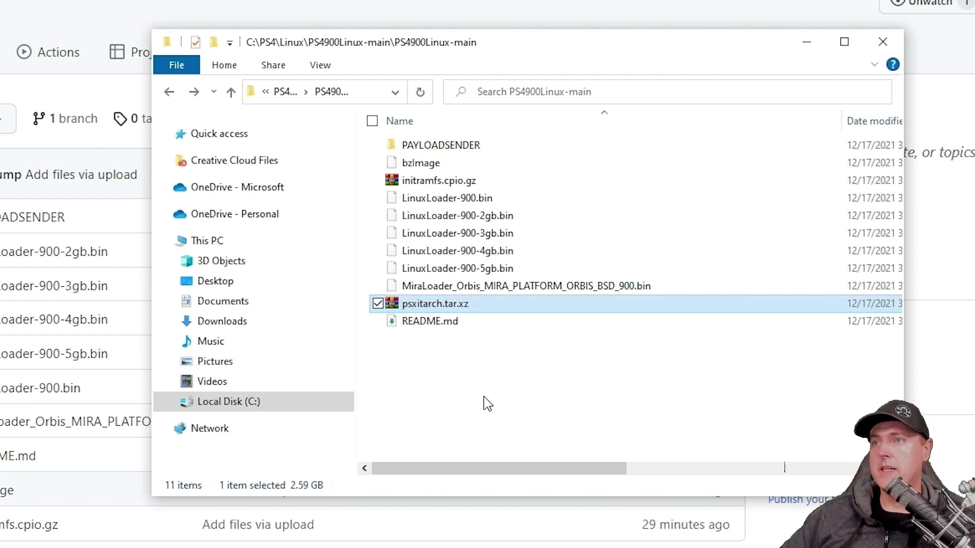
Select psxitarch.tar.xz, initramfs.cpio.gz and bzImage together and drag them onto ps4-pkg (D:).
left_click(378, 180)
left_click(378, 163)
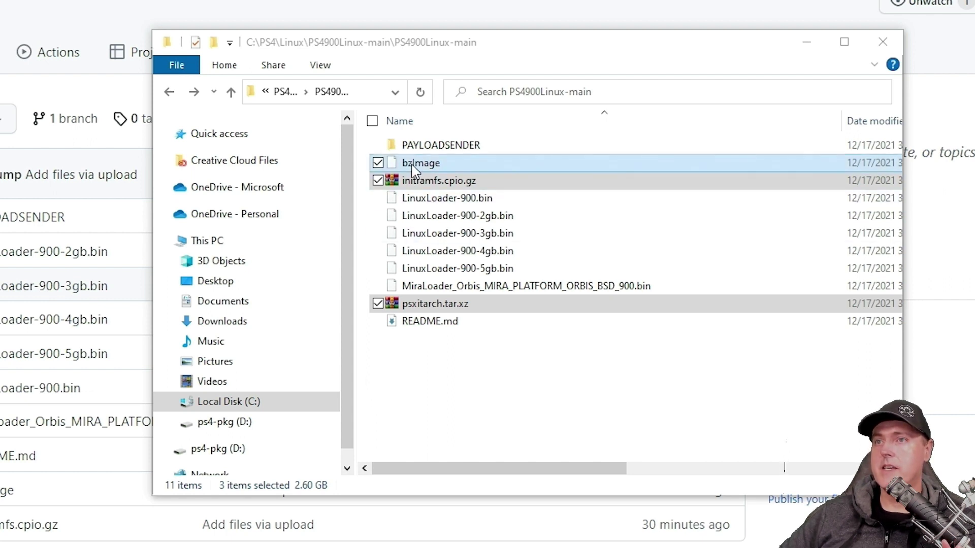
left_click_drag(404, 182, 225, 421)
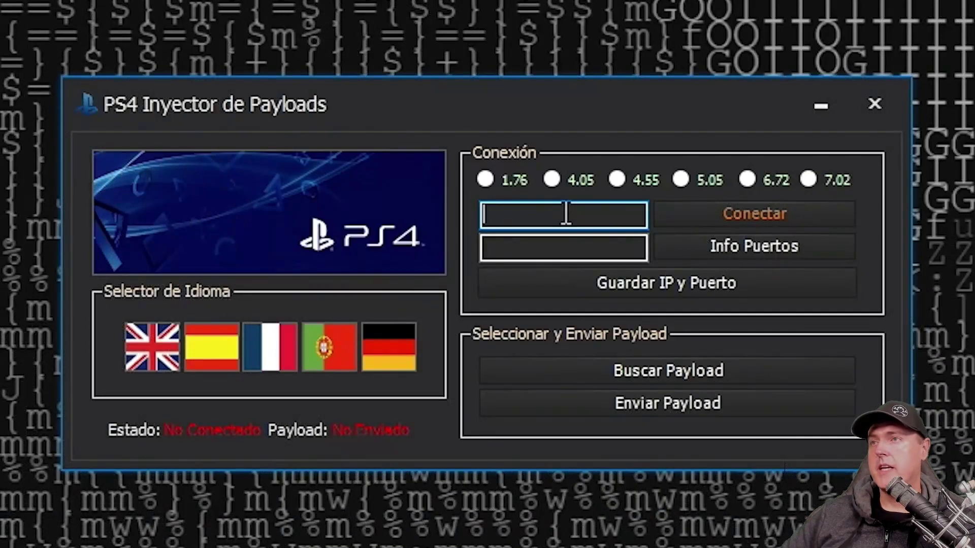
Enter IP 10.0.0.111 and port 9090, switch the interface to English, and connect.
type("10.0.0.111")
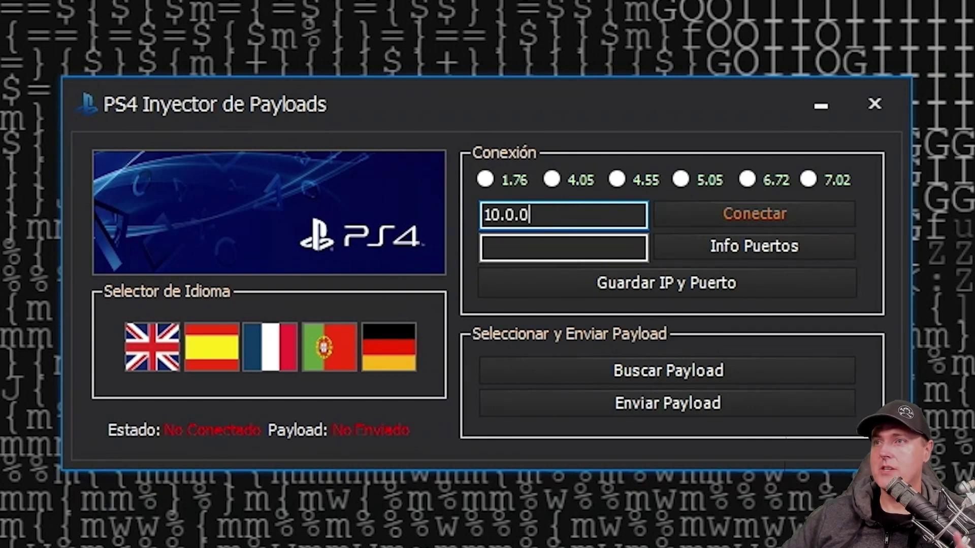
key("Tab")
type("9090")
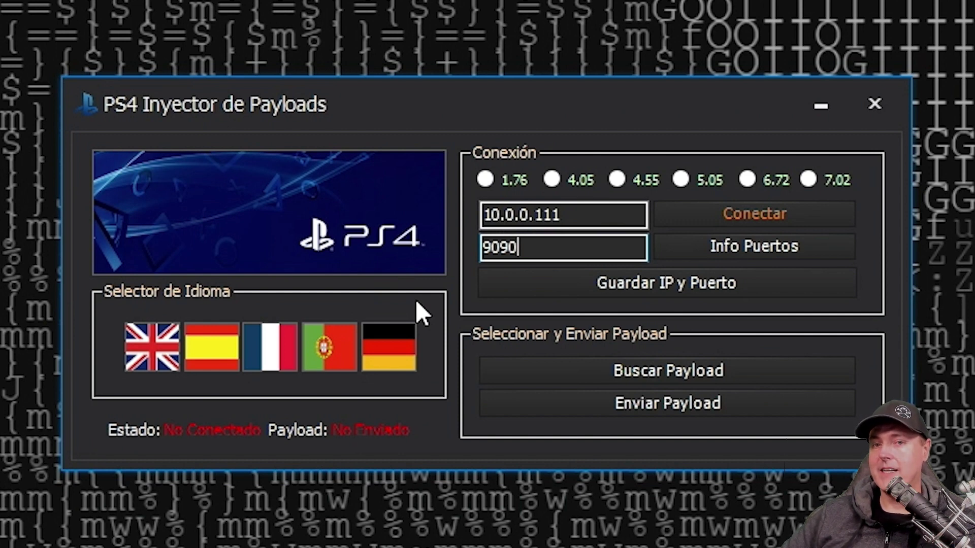
left_click(158, 340)
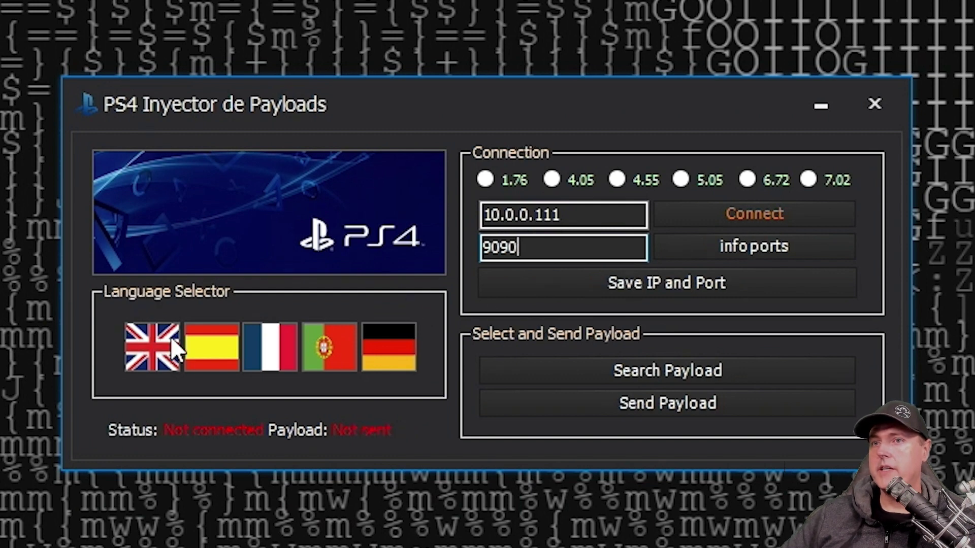
left_click(757, 210)
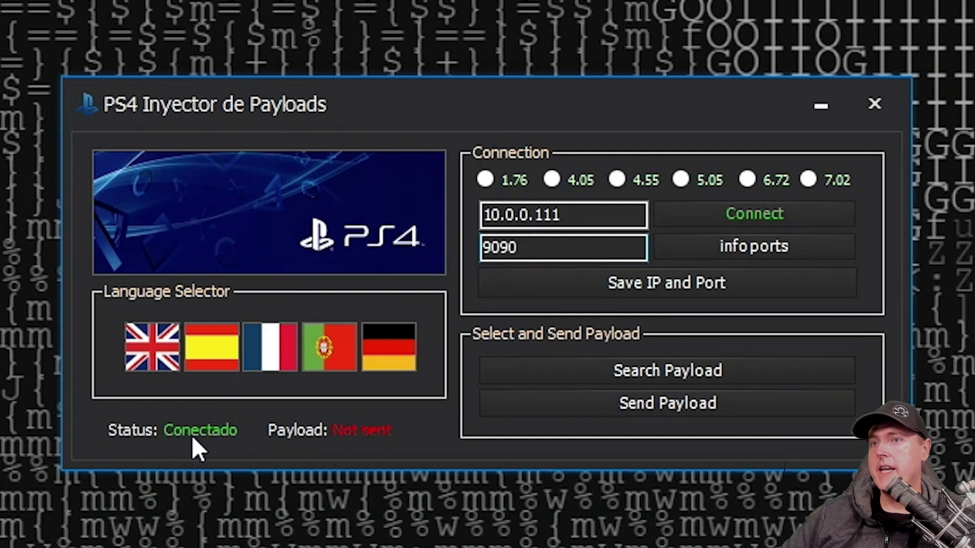
Load MiraLoader_Orbis_MIRA_PLATFORM_ORBIS_BSD_900.bin, send it to the PS4, and acknowledge the confirmation.
left_click(677, 369)
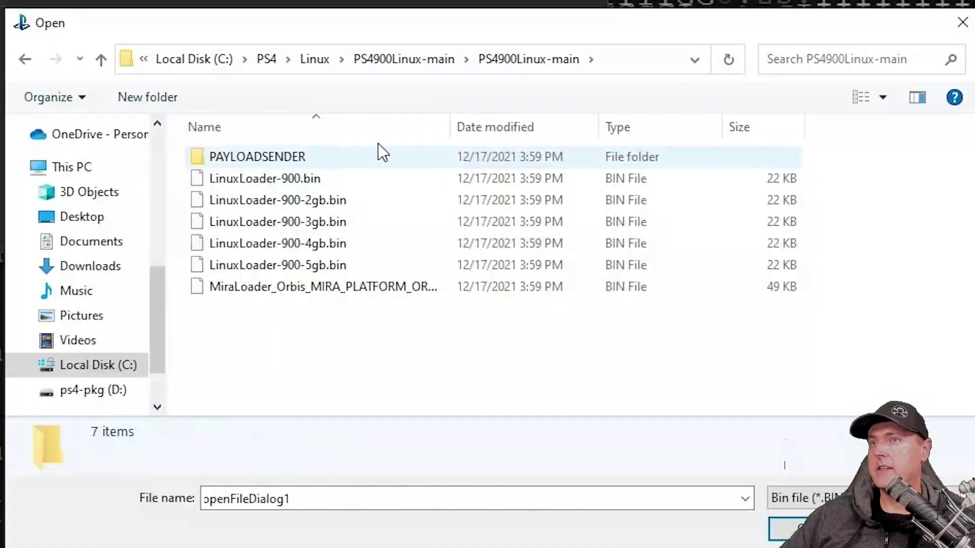
left_click(277, 288)
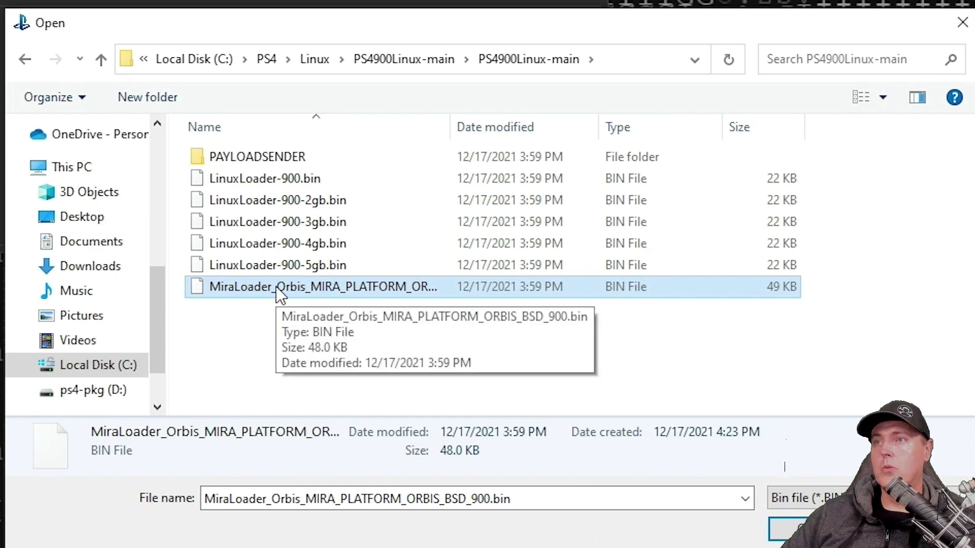
double_click(276, 283)
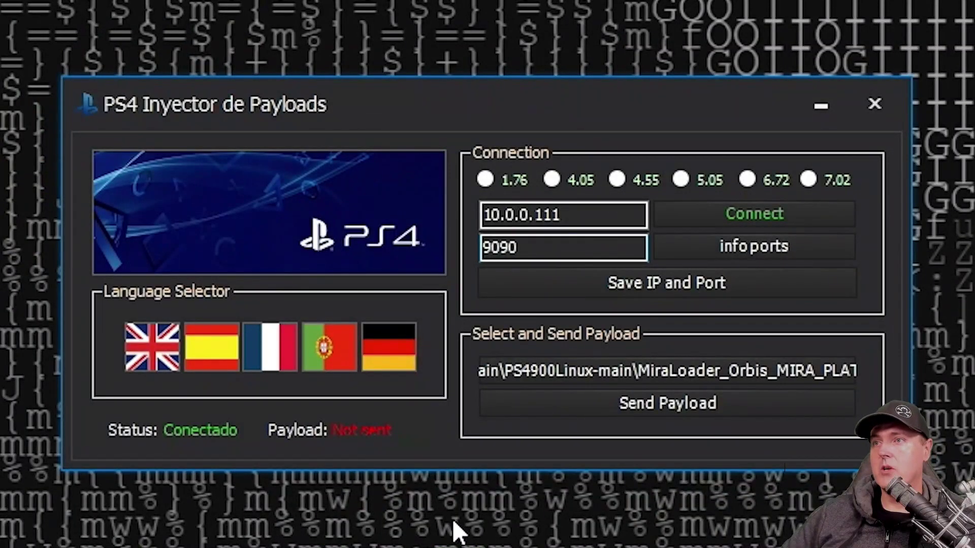
left_click(668, 396)
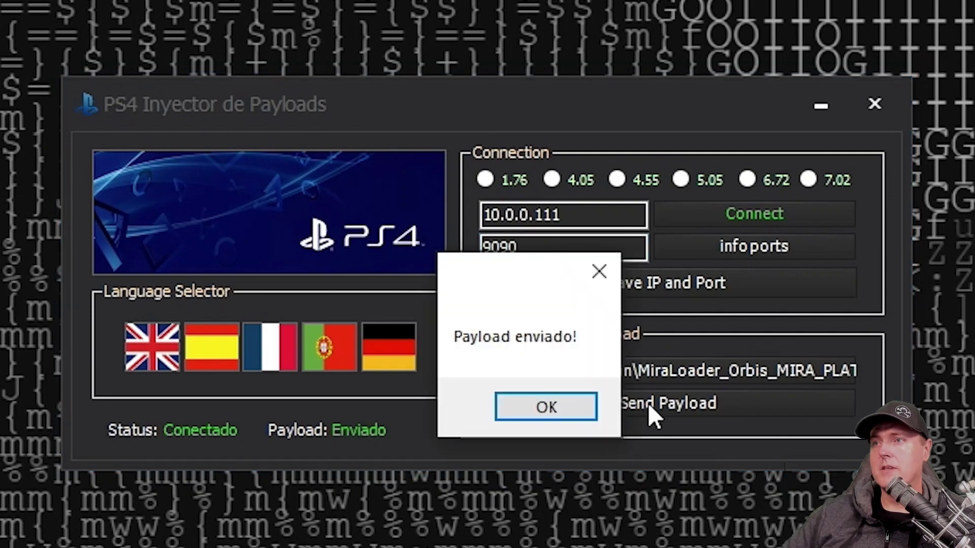
left_click(541, 410)
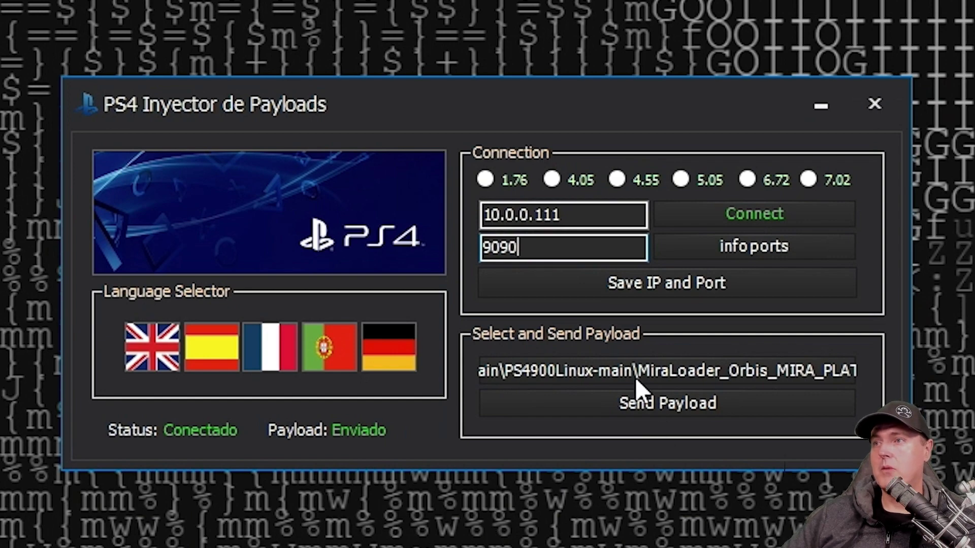
Load a LinuxLoader 900 .bin payload and try sending it to the PS4.
left_click(657, 369)
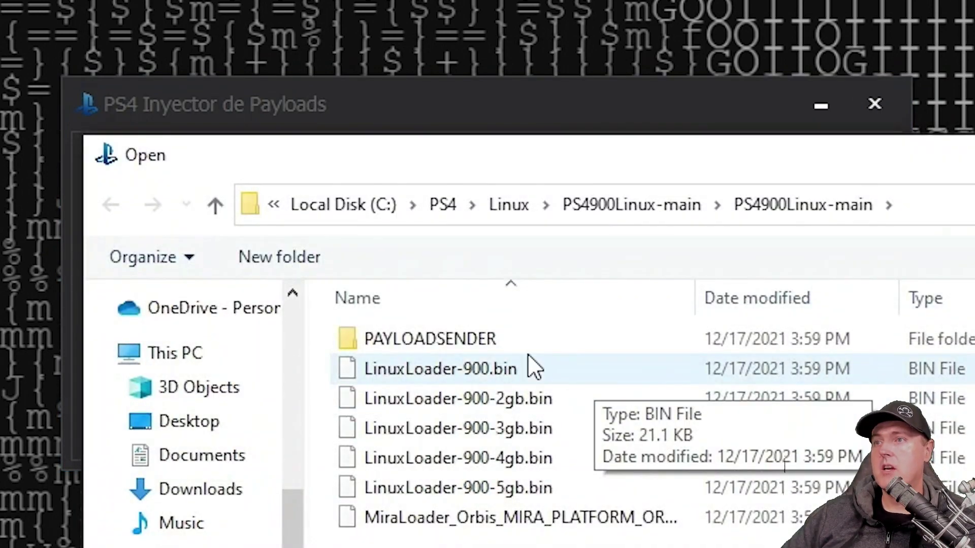
left_click(444, 375)
double_click(440, 370)
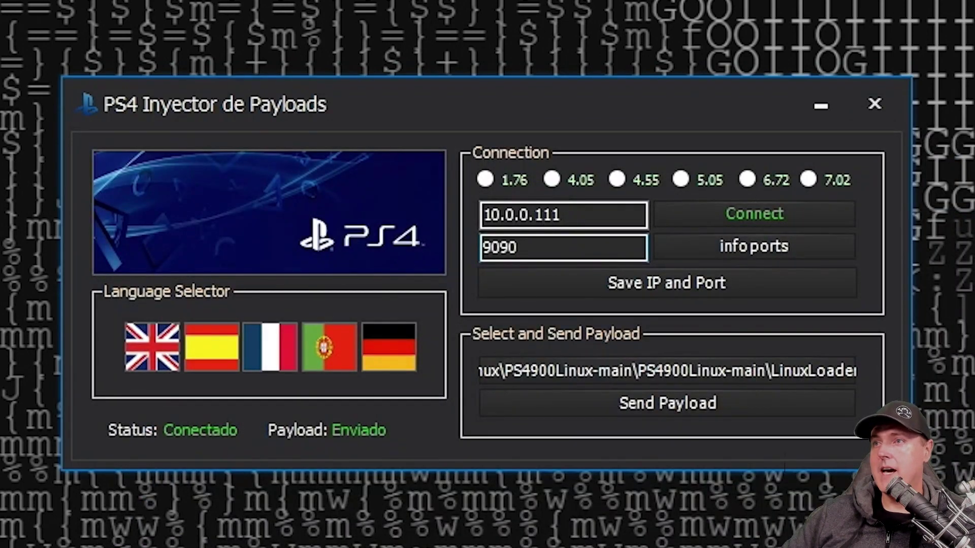
left_click(661, 403)
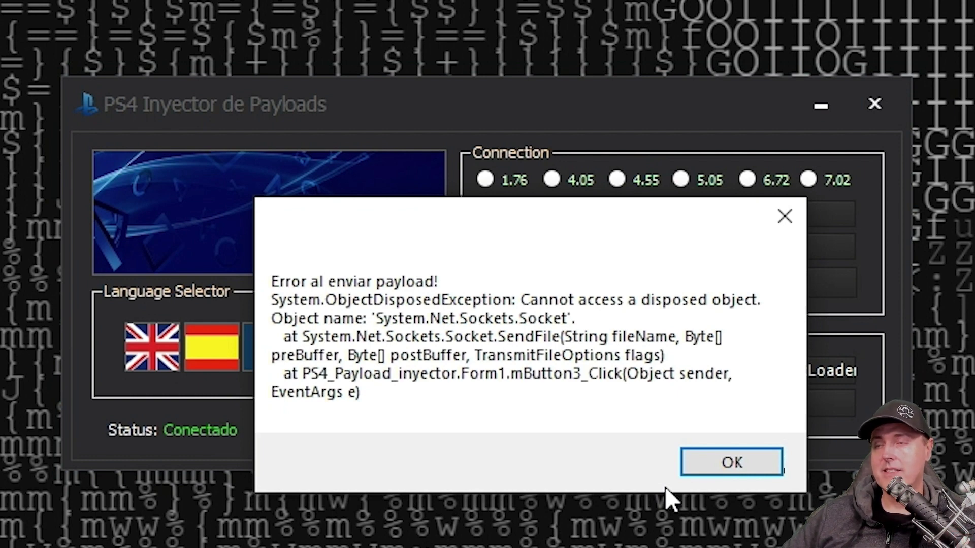
Dismiss the send error and confirmation messages, then resend the LinuxLoader payload.
left_click(740, 463)
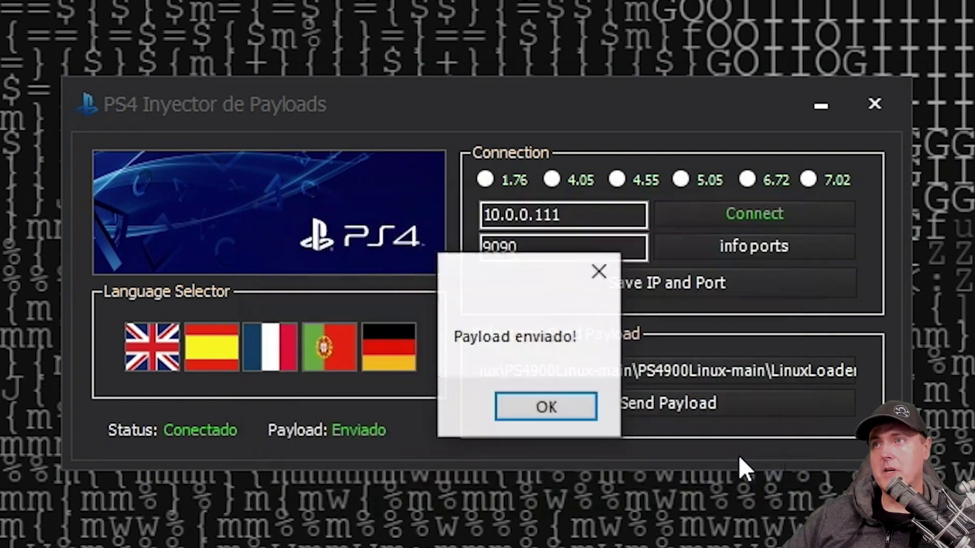
left_click(541, 405)
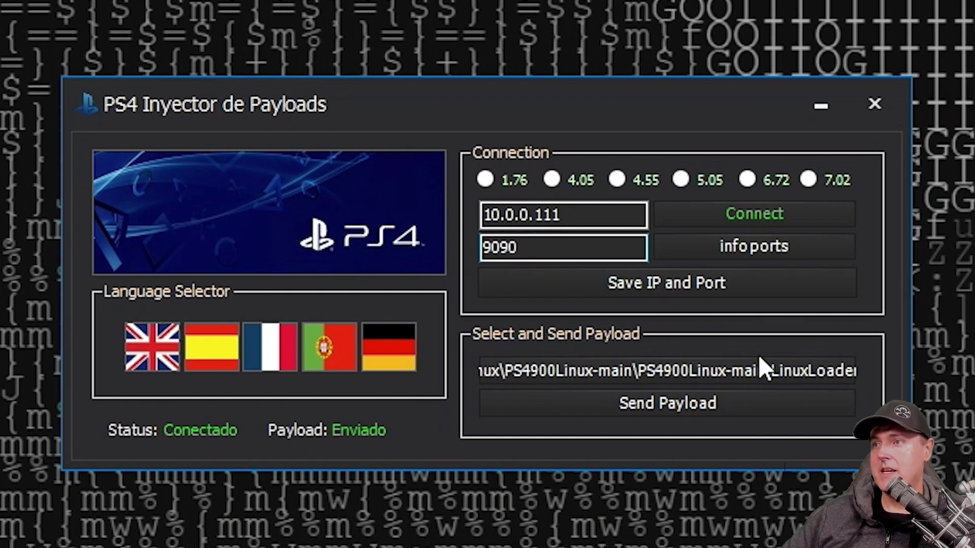
left_click(659, 403)
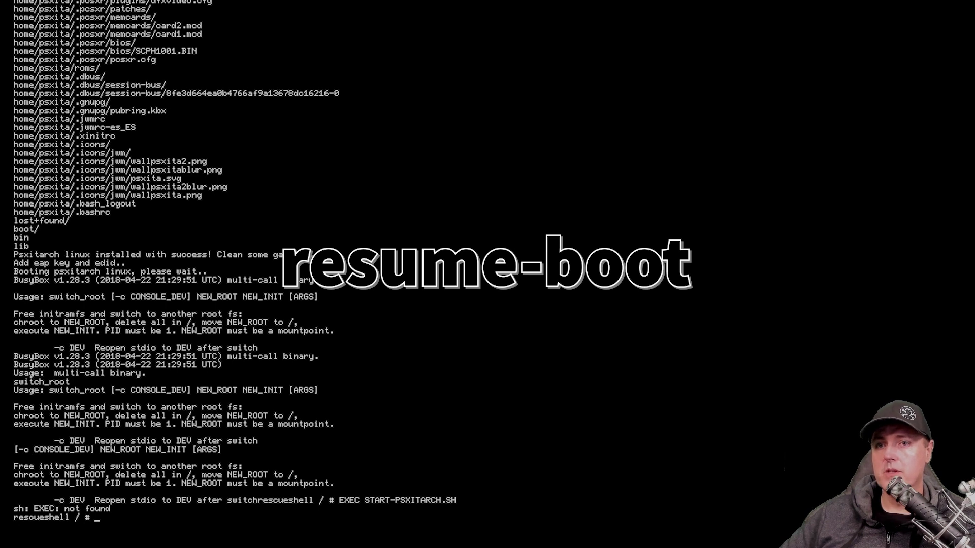
Type resume-boot at the rescueshell prompt once the psxitarch install completes.
type("resum")
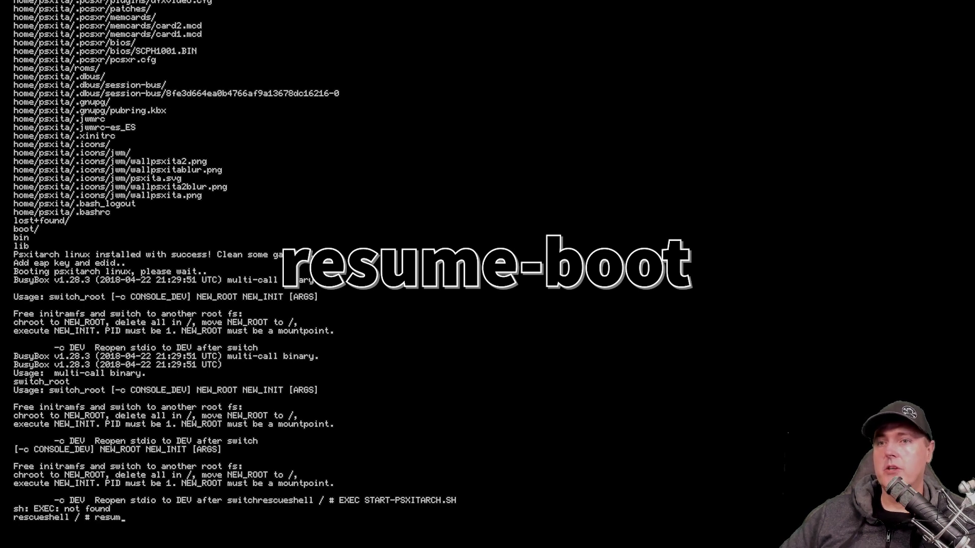
type("e-boot")
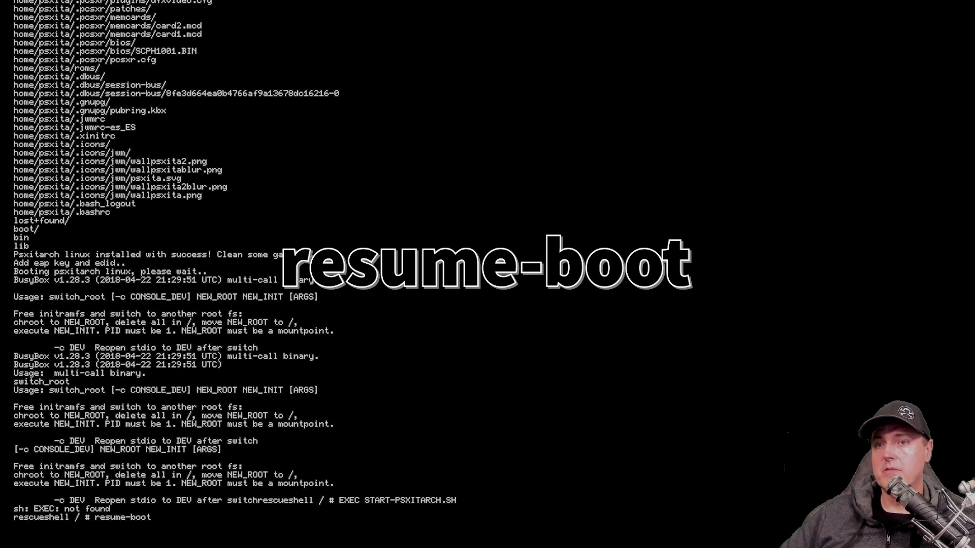
Run resume-boot to reach the Arch desktop, then show the System submenu in the application menu.
key("Return")
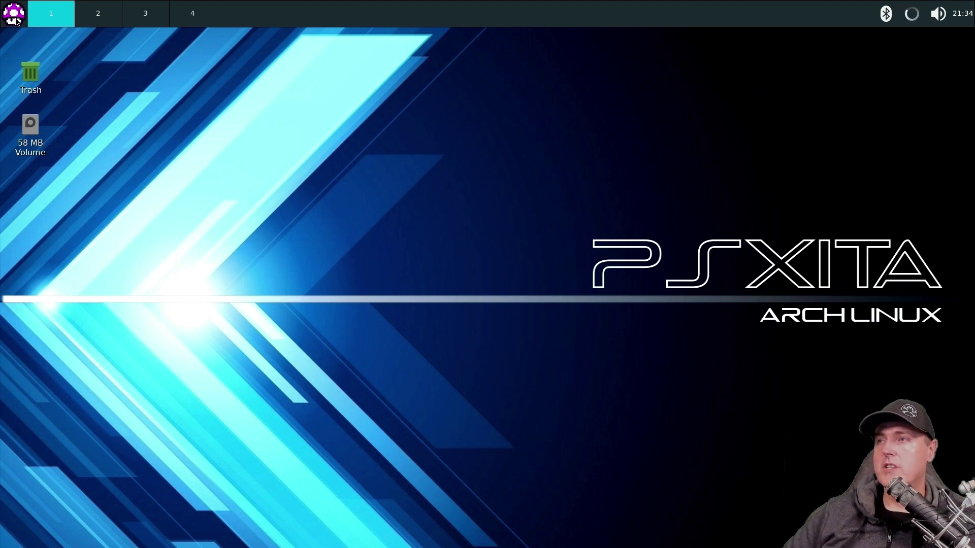
left_click(17, 20)
mouse_move(31, 144)
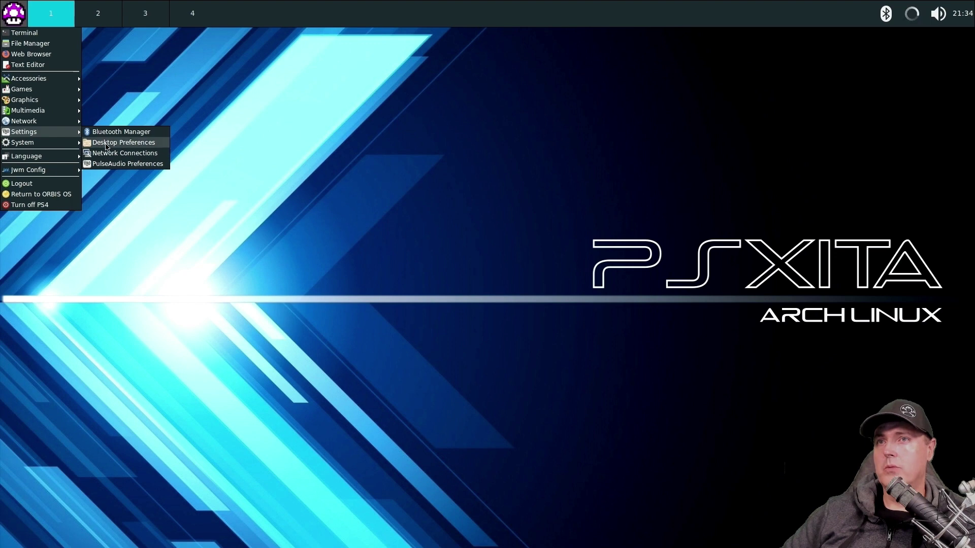
In Desktop Preferences, set the wallpaper file to the purple wallpsxita2.png.
left_click(112, 145)
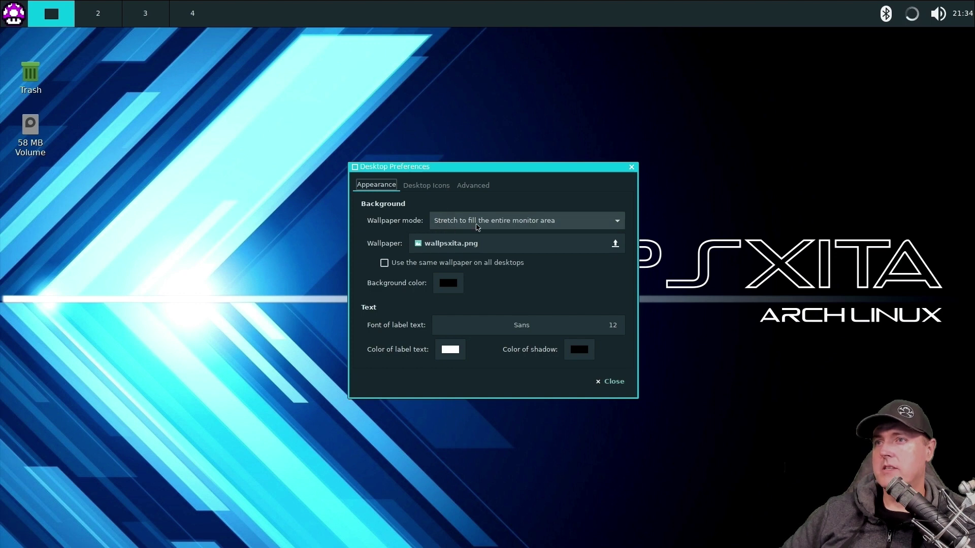
left_click(459, 244)
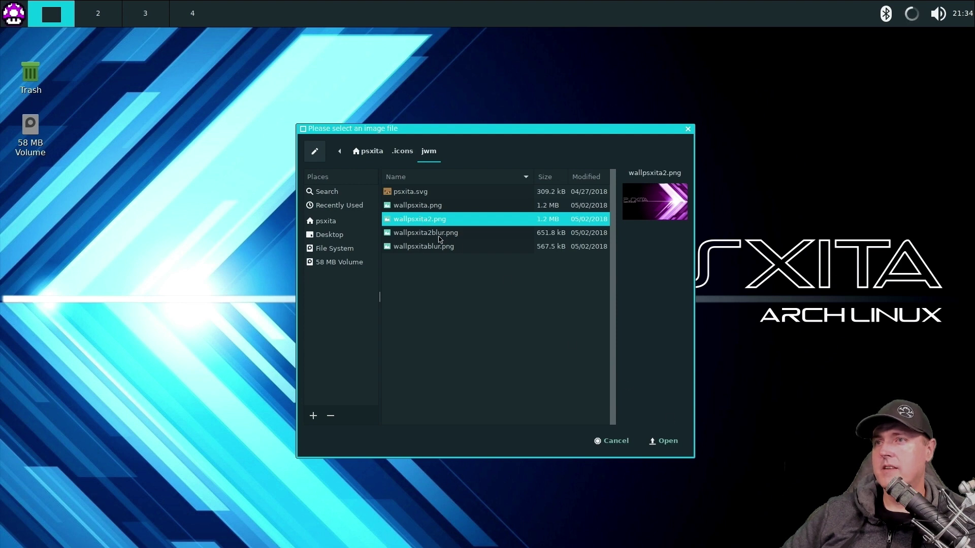
left_click(439, 233)
left_click(435, 246)
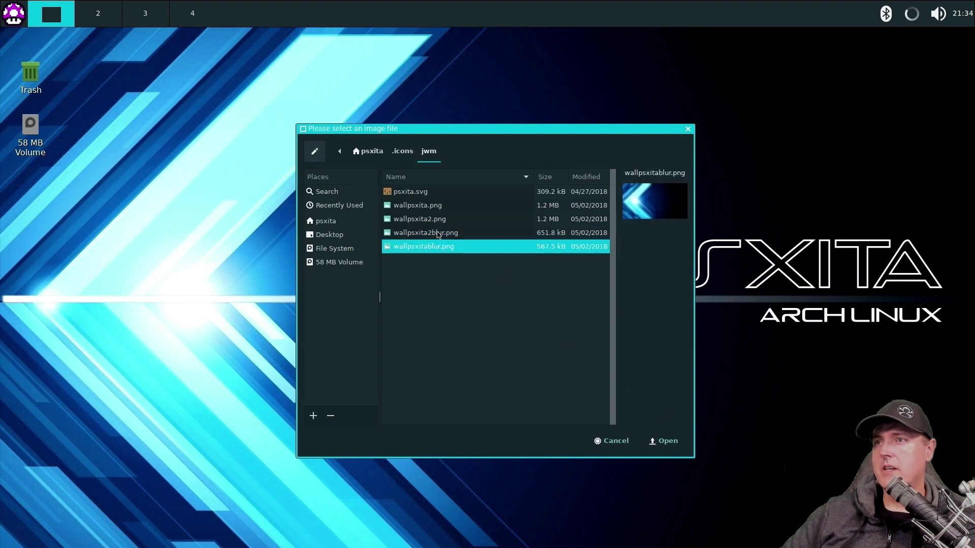
left_click(438, 234)
left_click(432, 218)
left_click(663, 441)
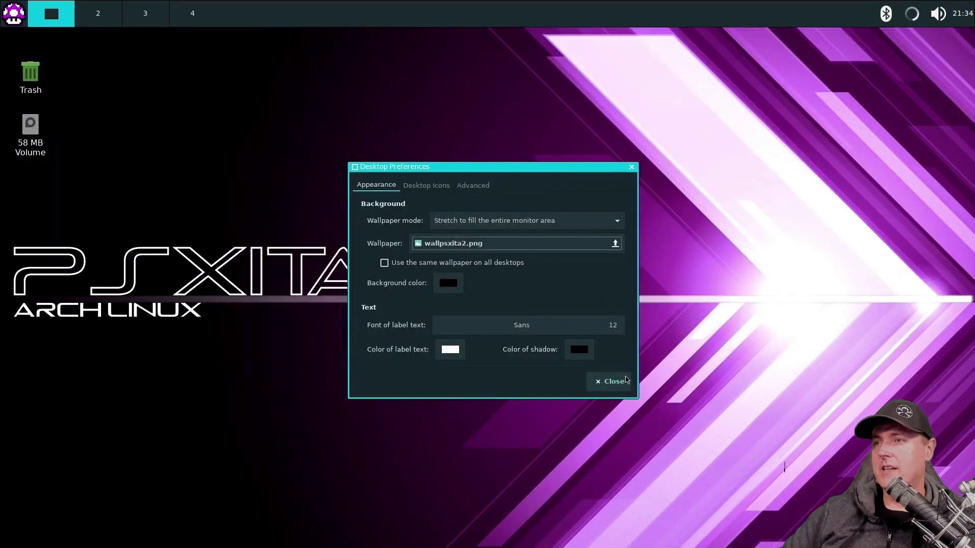
left_click(617, 385)
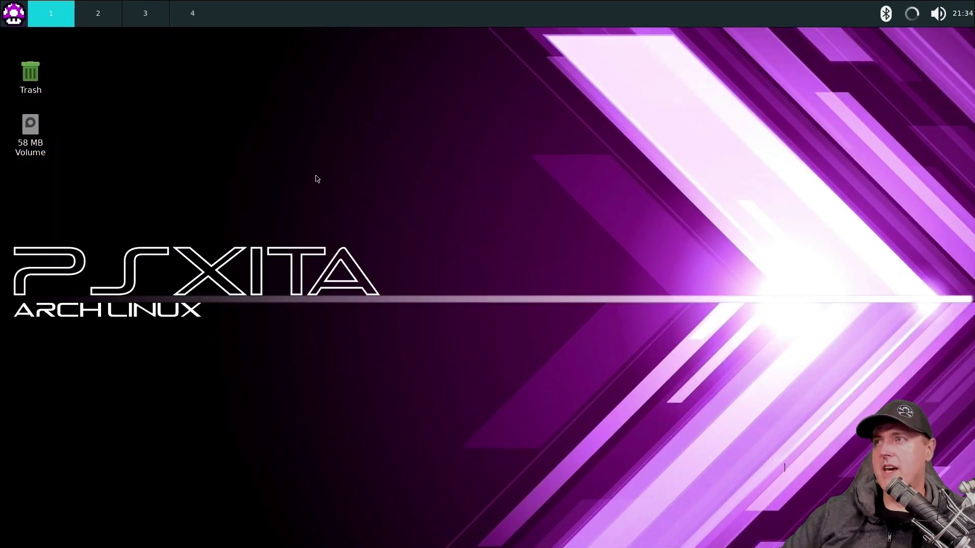
Open the .jwmrc menu configuration file in Leafpad from Jwm Config and scroll through it.
left_click(14, 13)
mouse_move(27, 162)
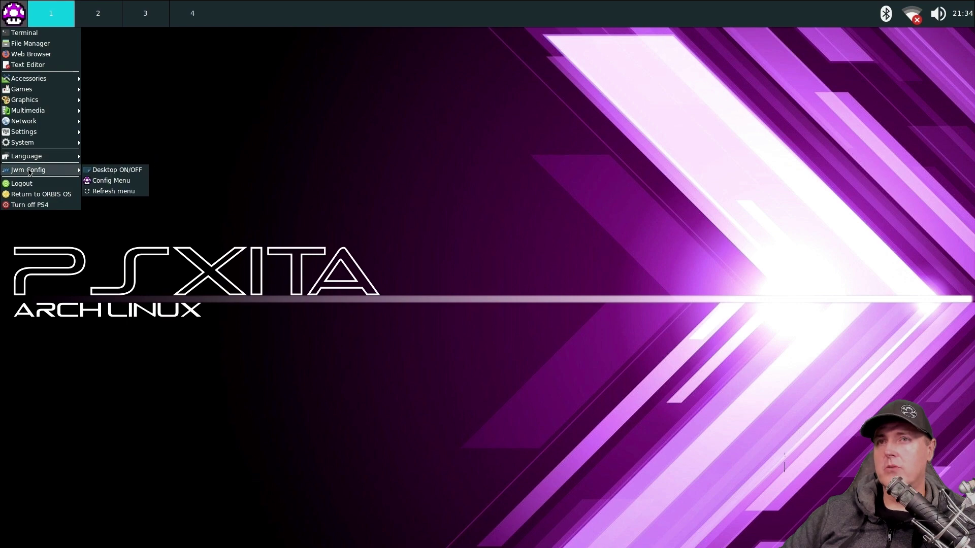
left_click(96, 180)
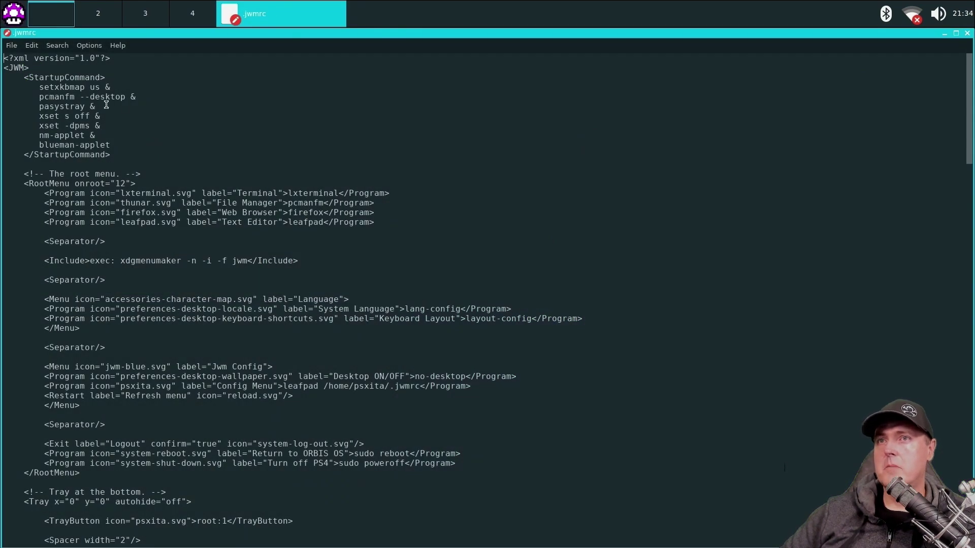
scroll(246, 197, "down", 5)
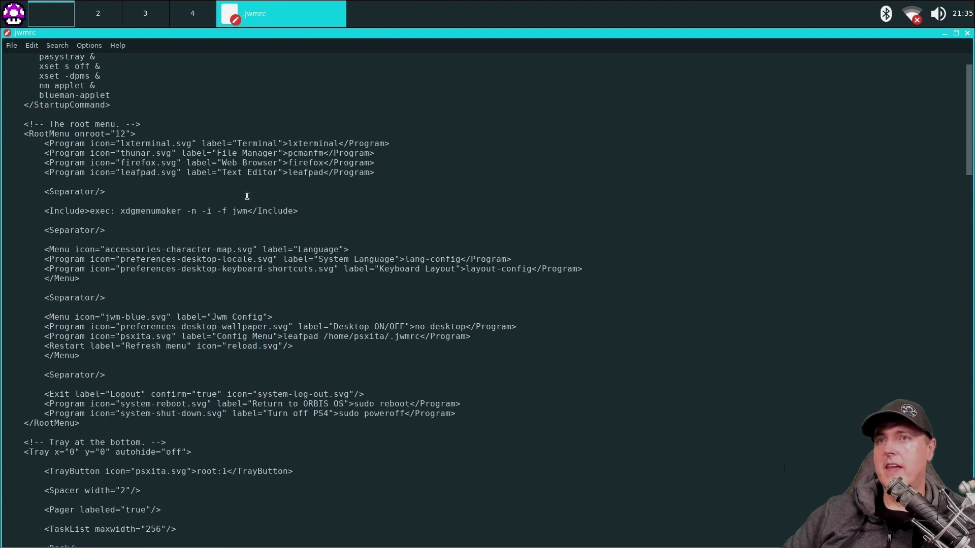
scroll(238, 198, "down", 3)
scroll(238, 198, "down", 2)
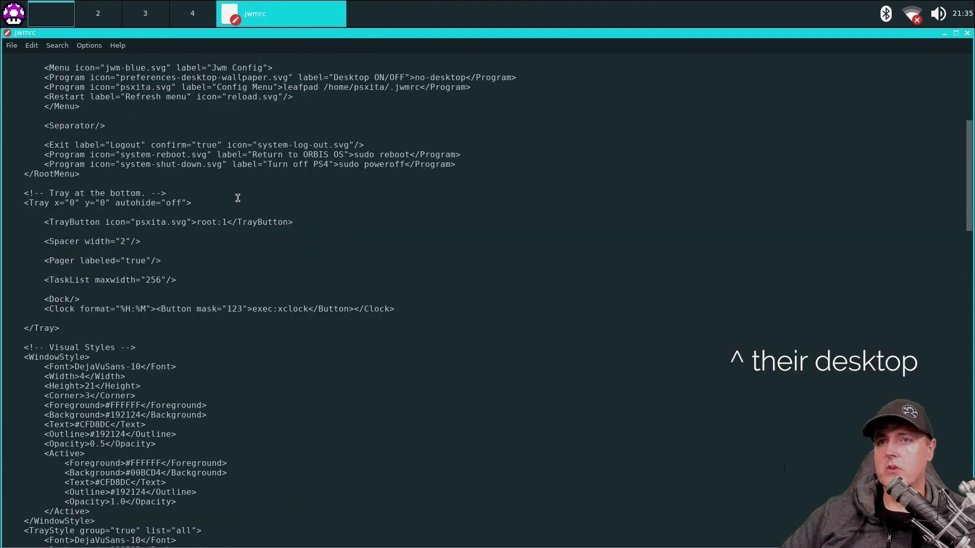
scroll(195, 239, "down", 7)
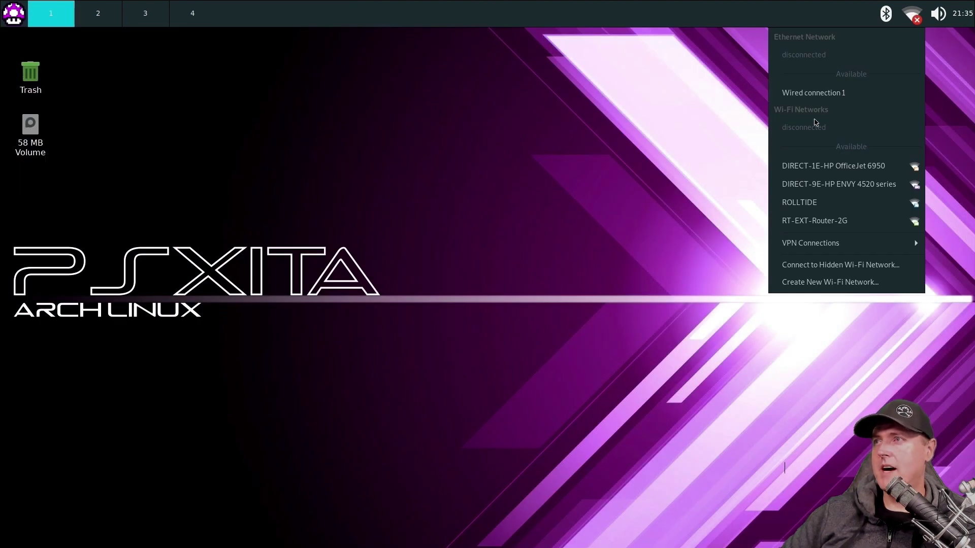
Join the ROLLTIDE Wi-Fi network by entering its password.
left_click(816, 205)
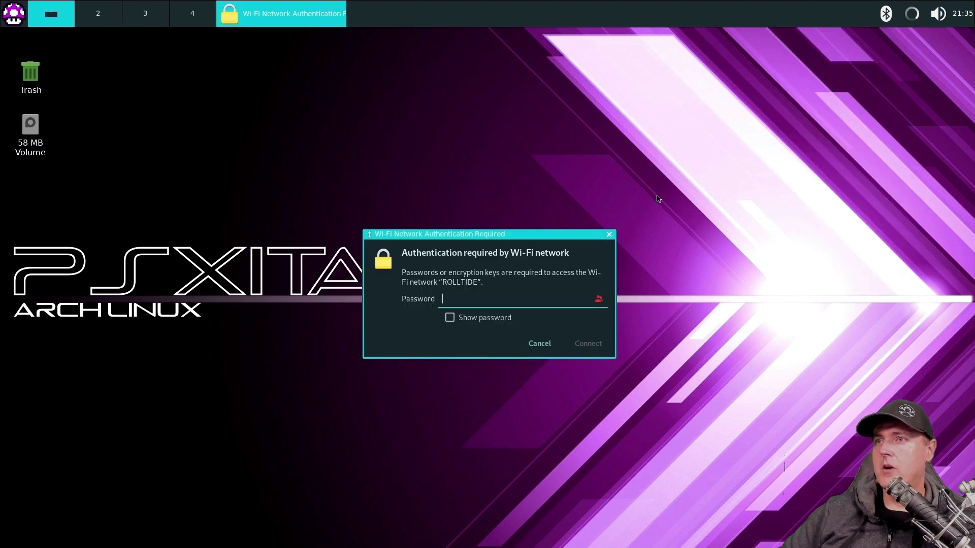
key("ctrl+v")
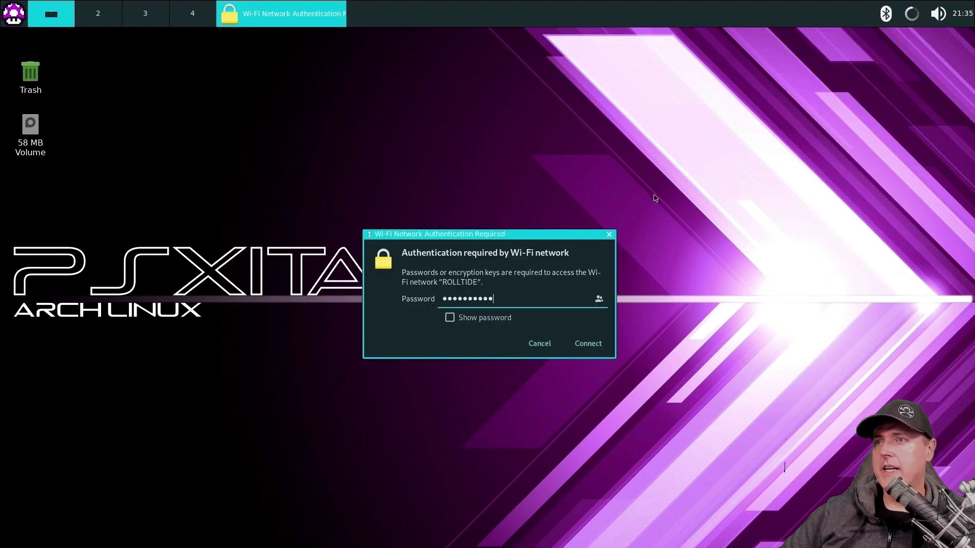
type("•••••")
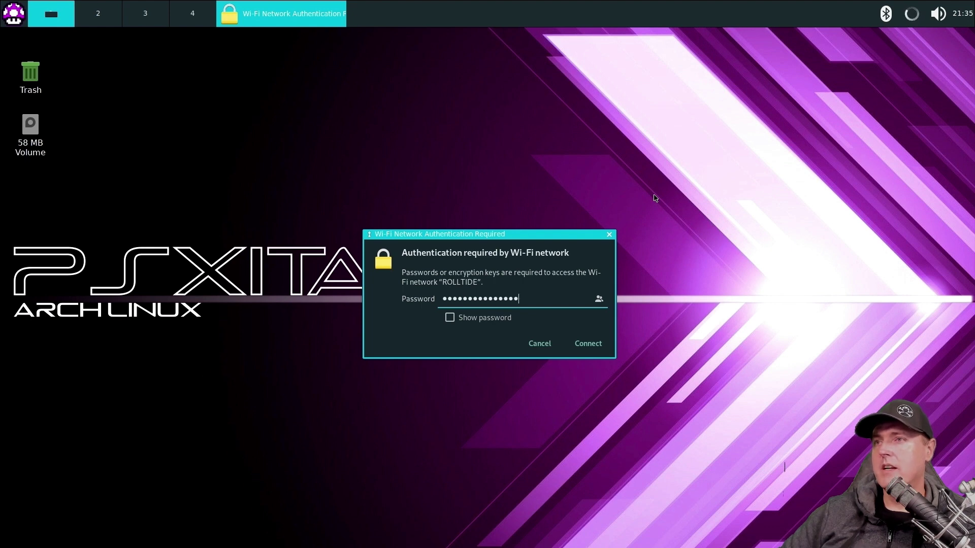
key("Return")
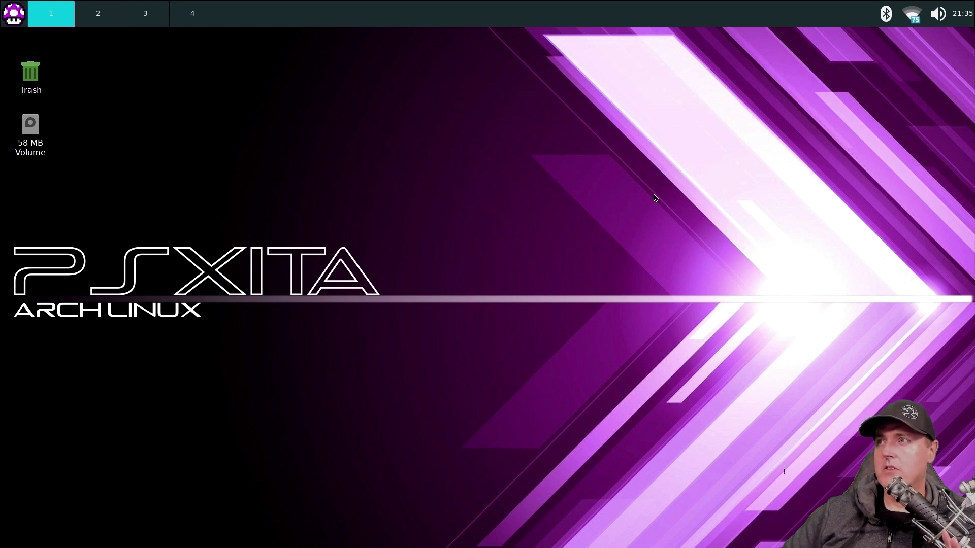
Launch Firefox, search YouTube for the creator's channel name, and open the channel page.
left_click(14, 14)
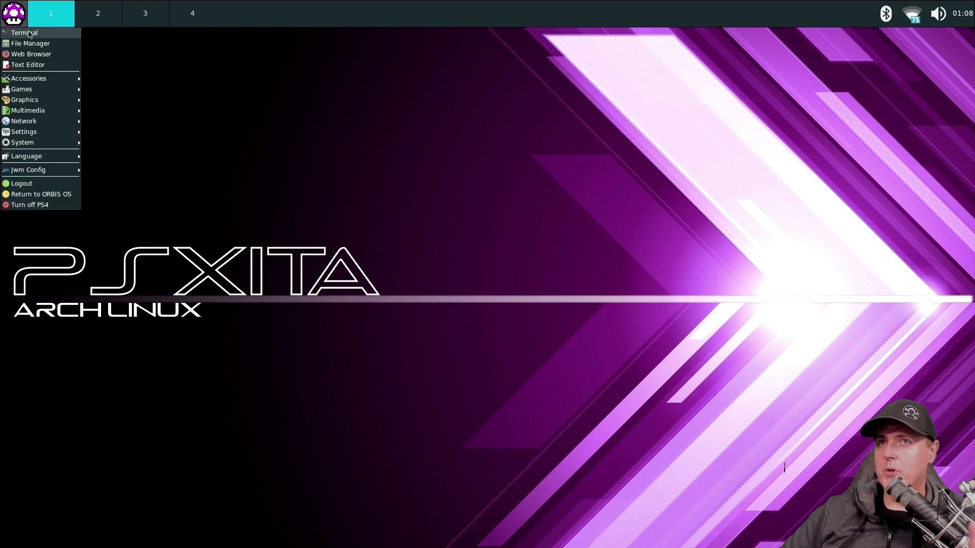
left_click(51, 63)
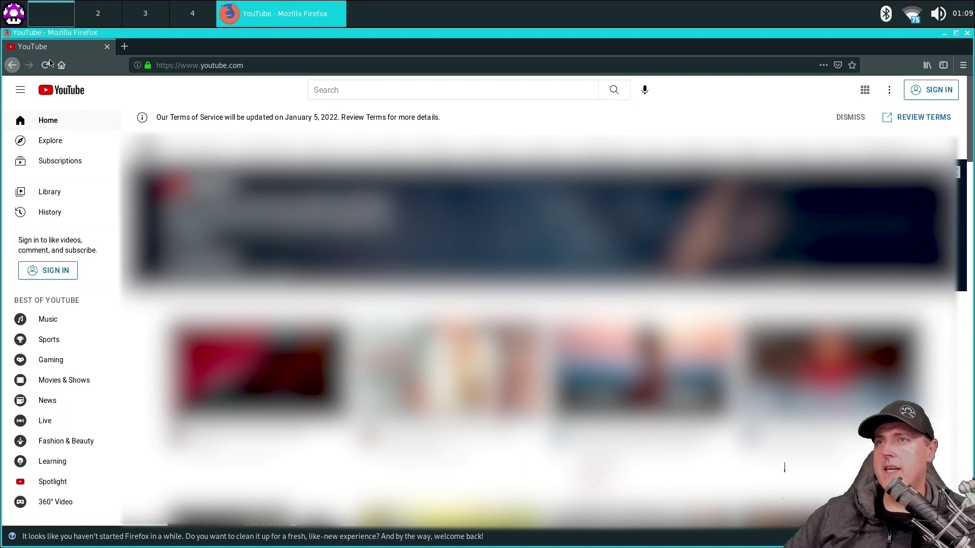
key("Tab")
key("Tab")
key("Tab")
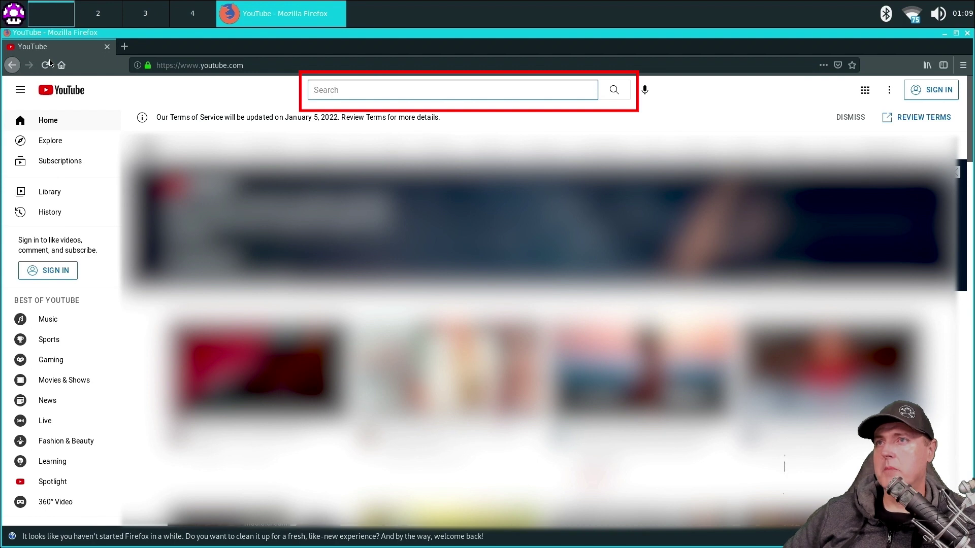
type("mbcrump")
key("Return")
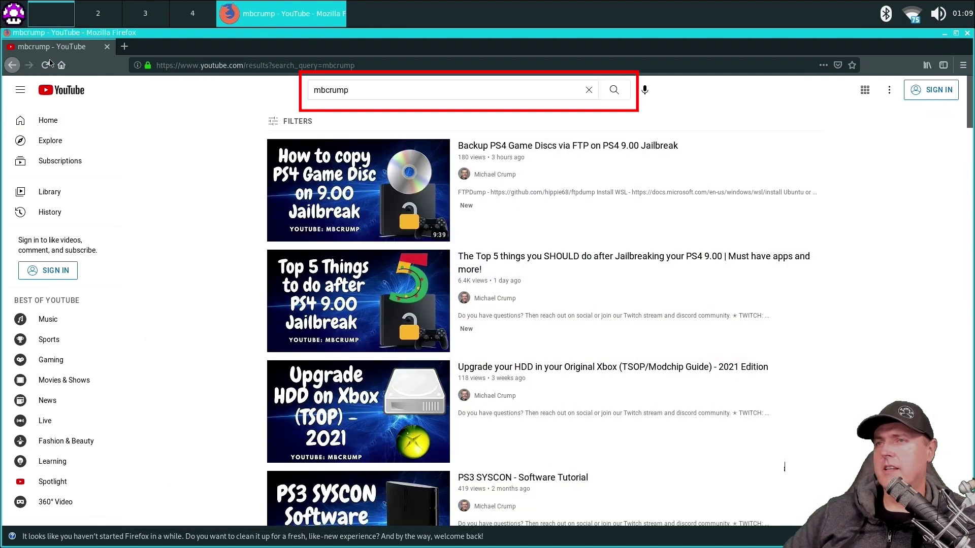
left_click(495, 174)
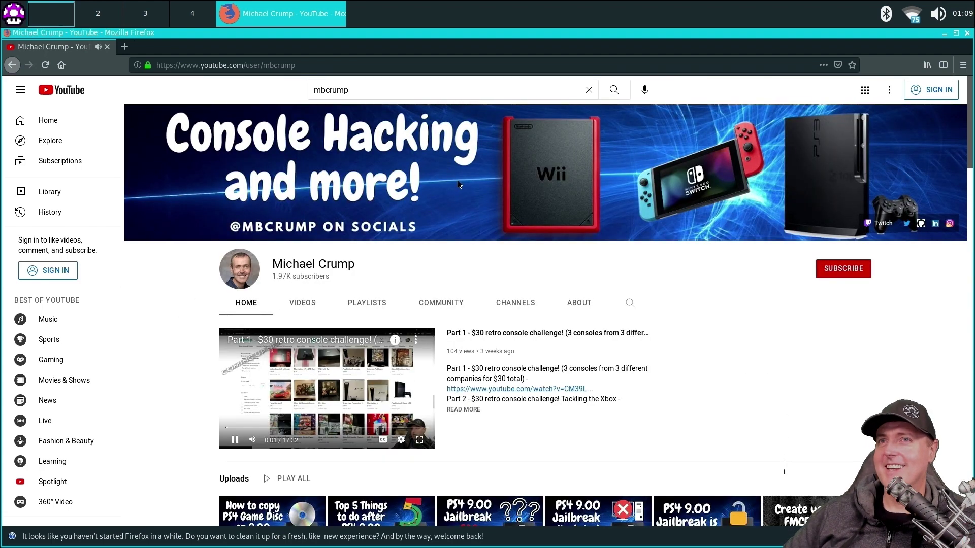
Close Firefox and open the mushroom launcher menu.
left_click(109, 47)
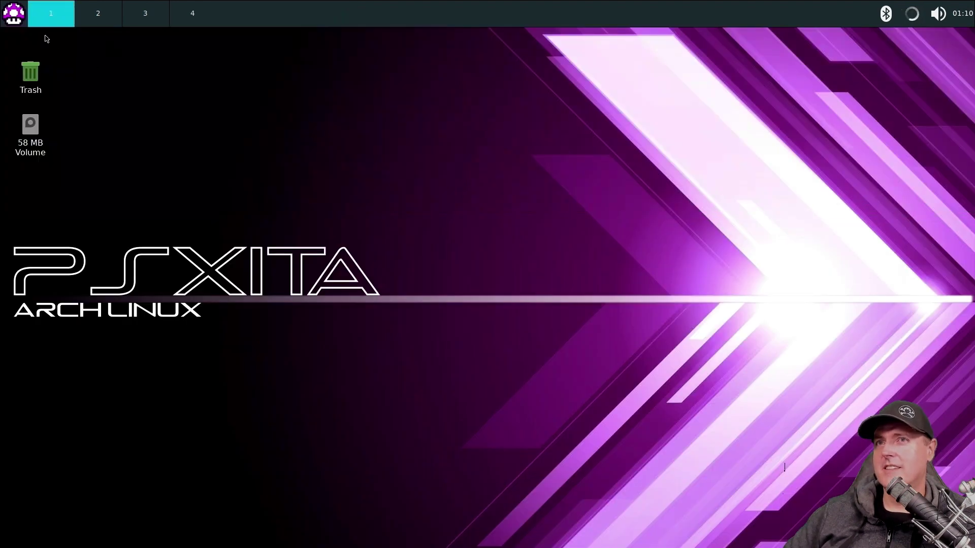
left_click(14, 17)
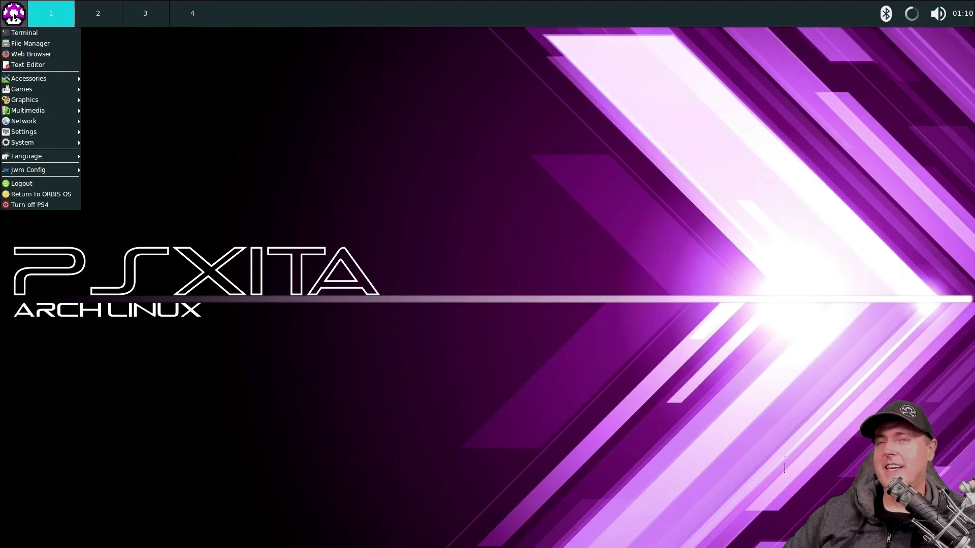
Return to ORBIS OS from Linux and move to Settings on the PS4 function bar.
left_click(29, 197)
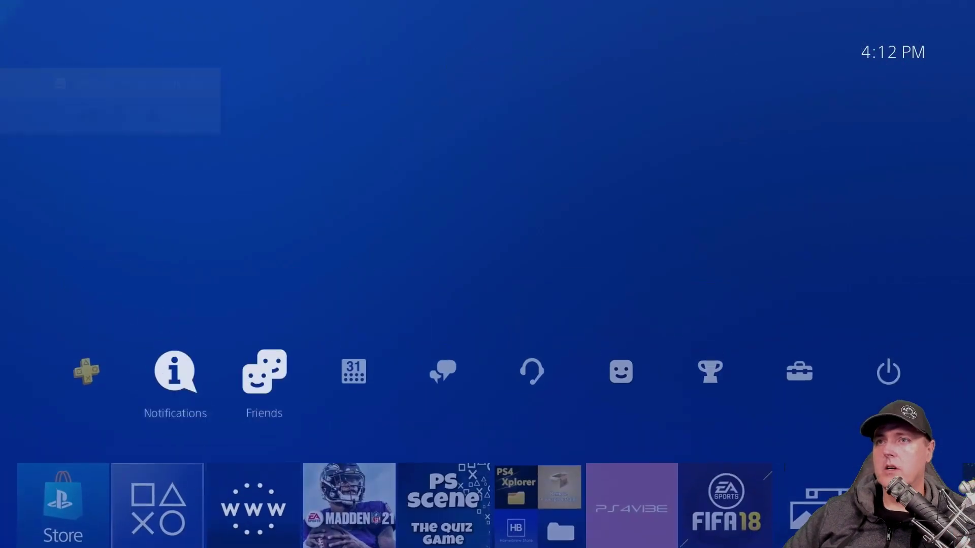
key("Right")
key("Right")
key("Right")
key("Right")
key("Right")
key("Right")
key("Return")
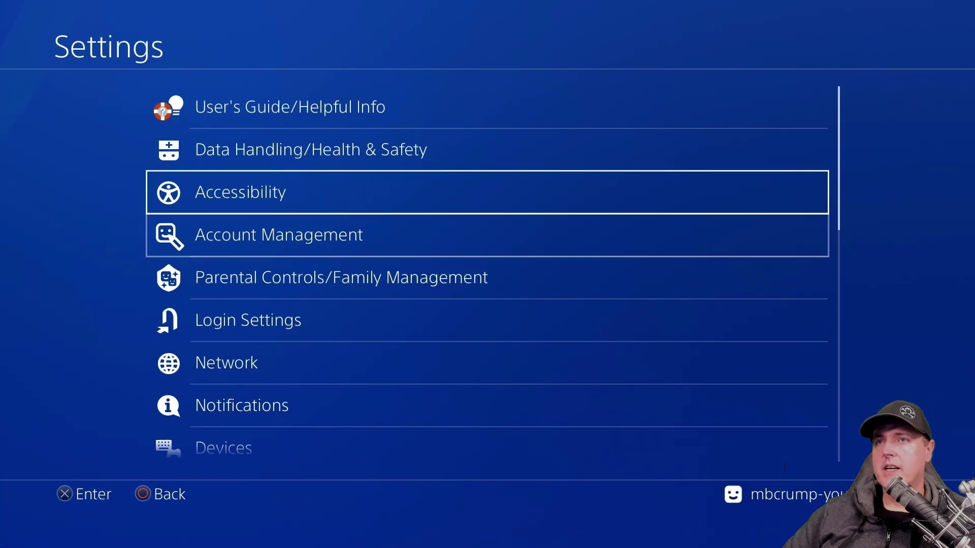
key("Up")
key("Up")
key("Down")
Navigate Settings > Devices > USB Storage Devices to show the External USB 3.0 drive.
key("Down")
key("Escape")
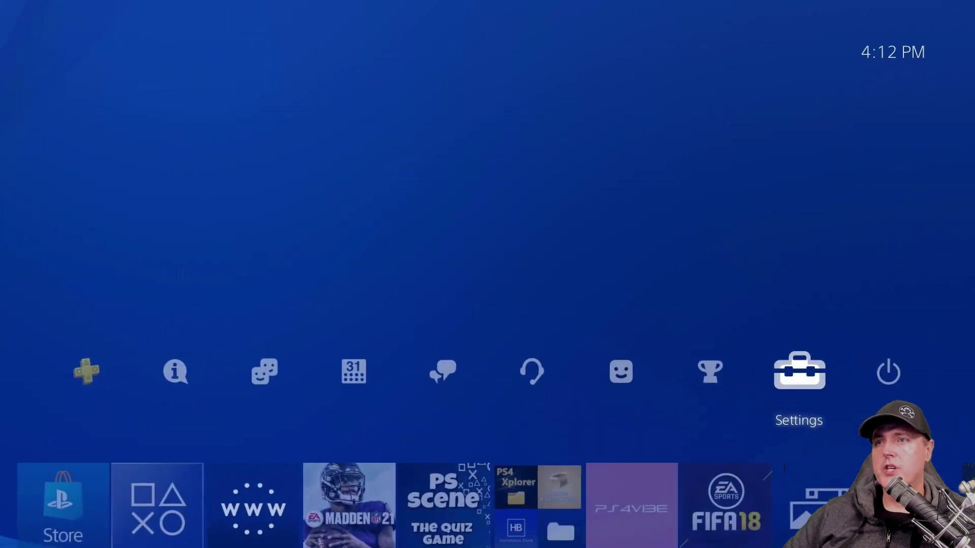
key("Return")
key("Down")
key("Down")
key("Down")
key("Down")
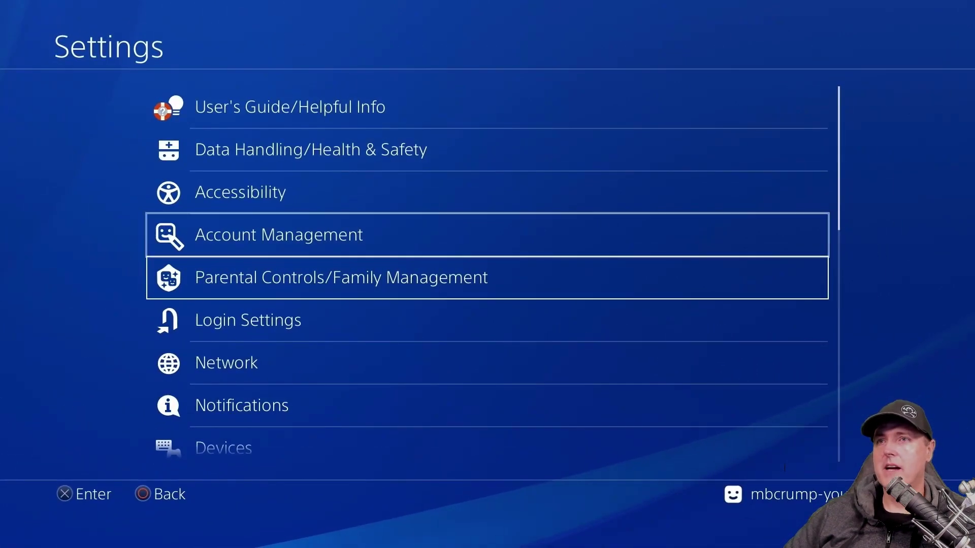
key("Down")
key("Down")
key("Return")
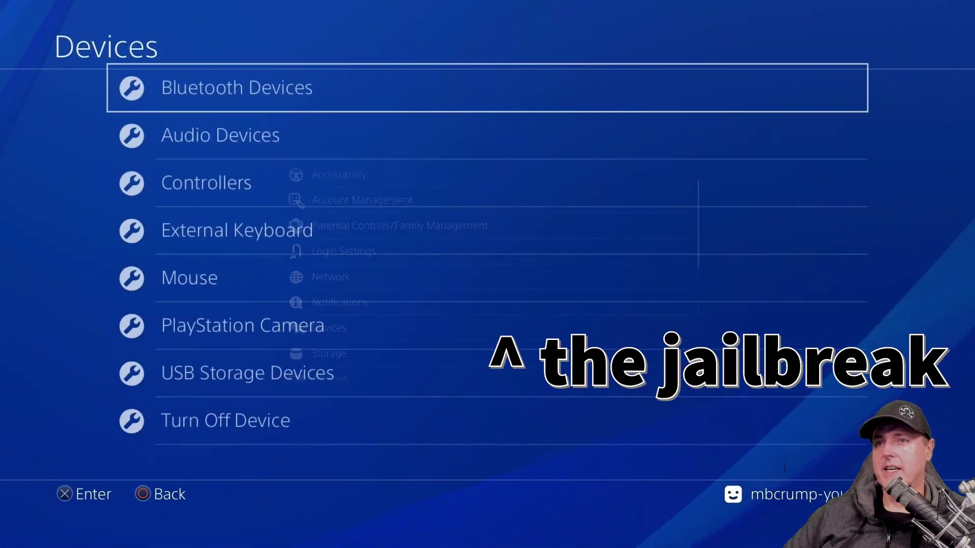
key("Down")
key("Down")
key("Down")
key("Down")
key("Down")
key("Down")
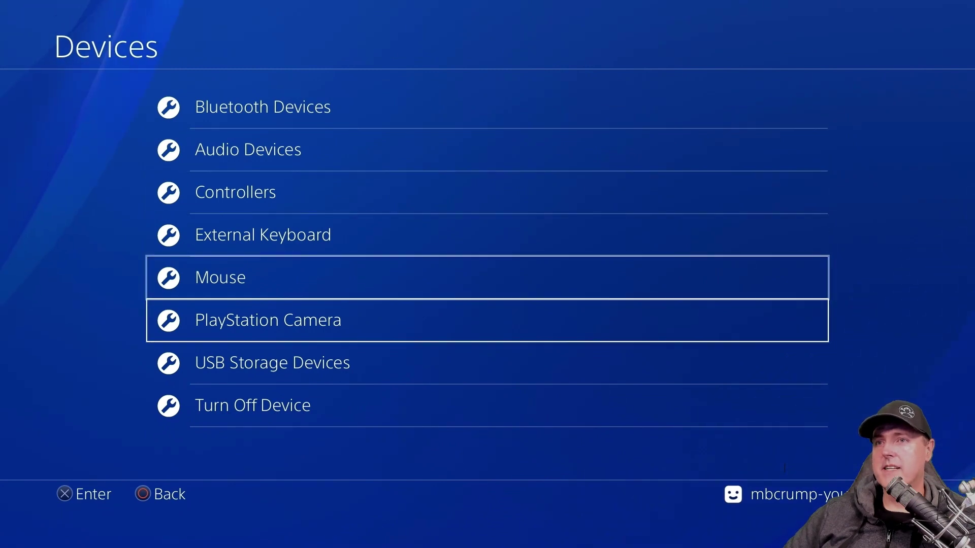
key("Return")
key("Return")
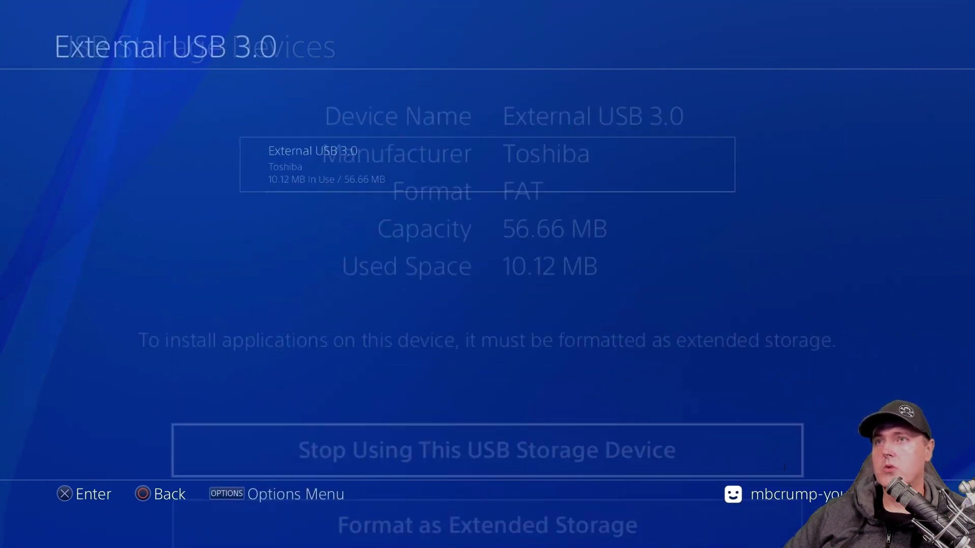